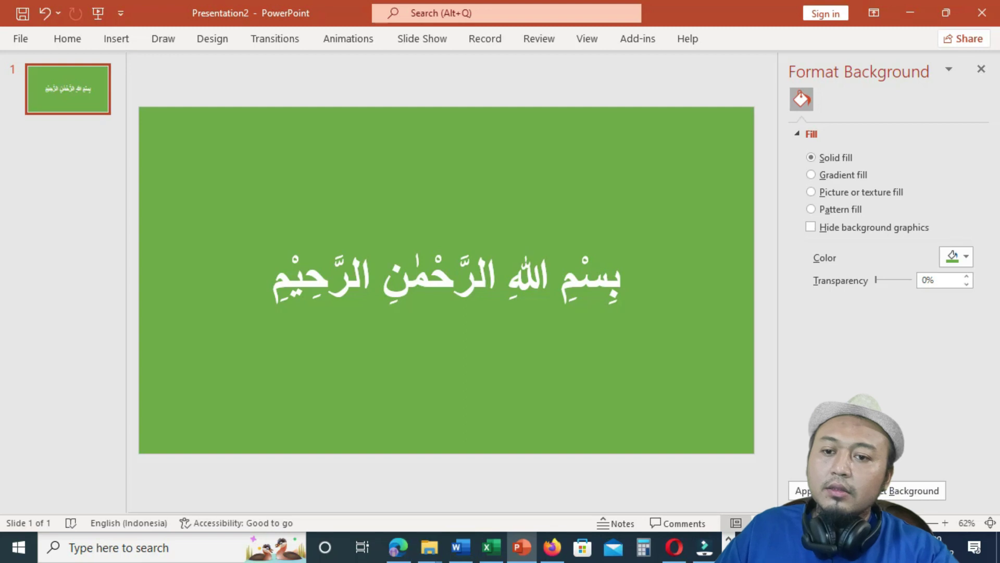
Step: Show the green Bismillah slide full screen and open Snipping Tool over it
key(F5)
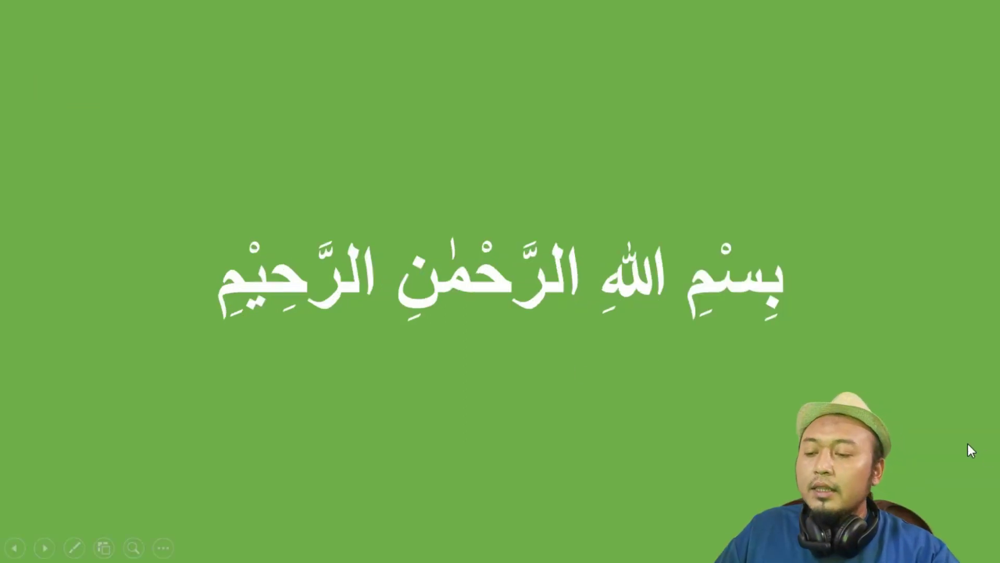
key(super)
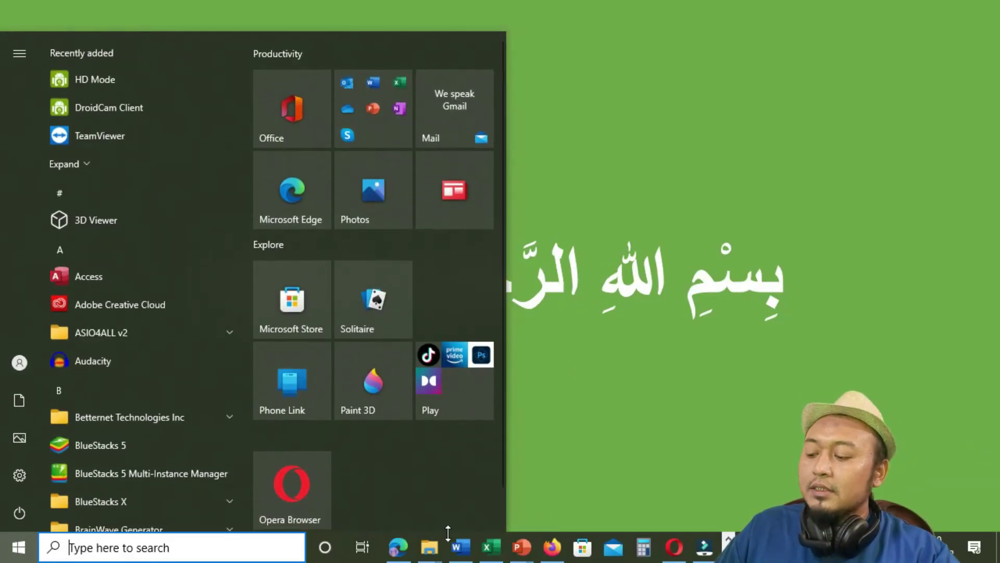
text(s)
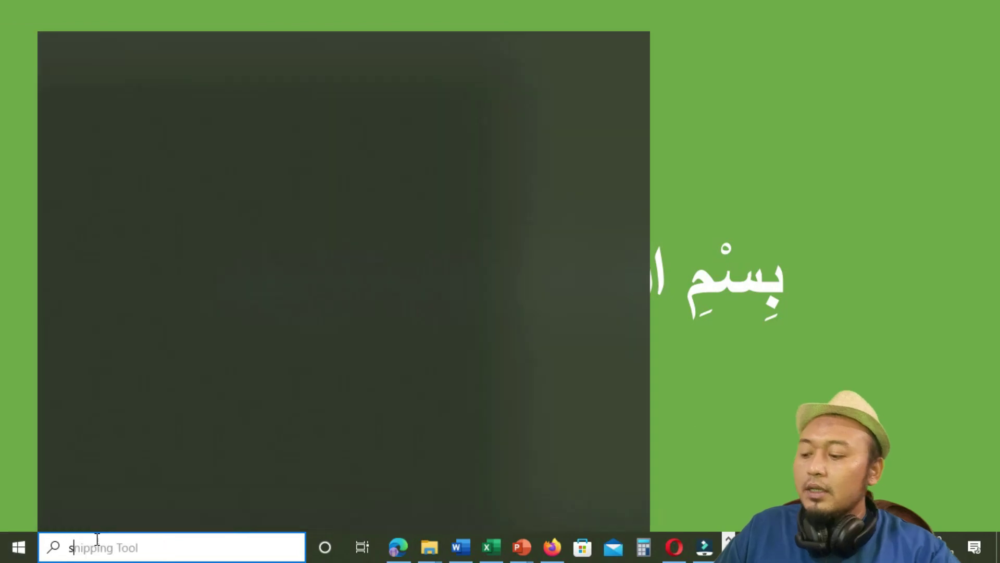
text(ni)
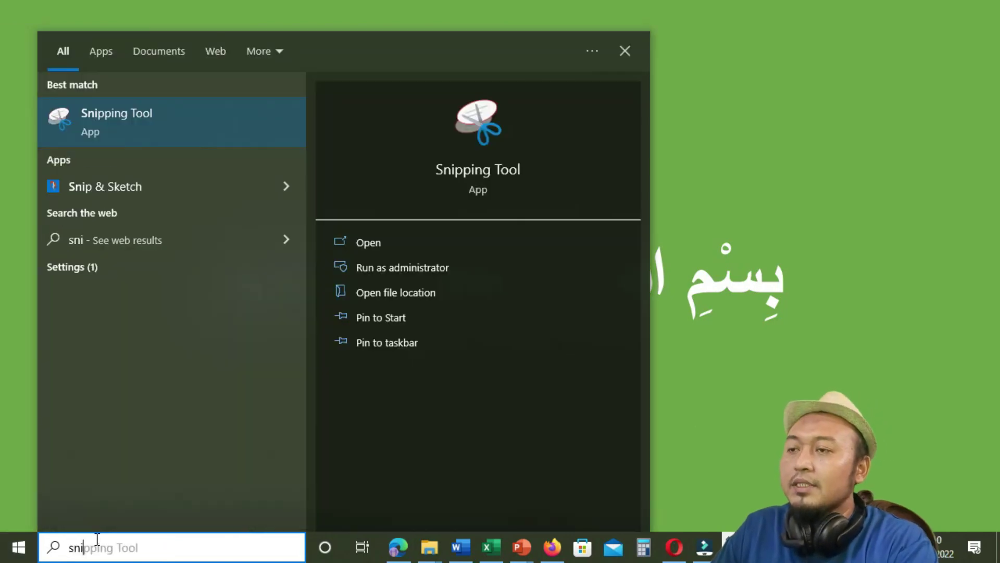
click(131, 105)
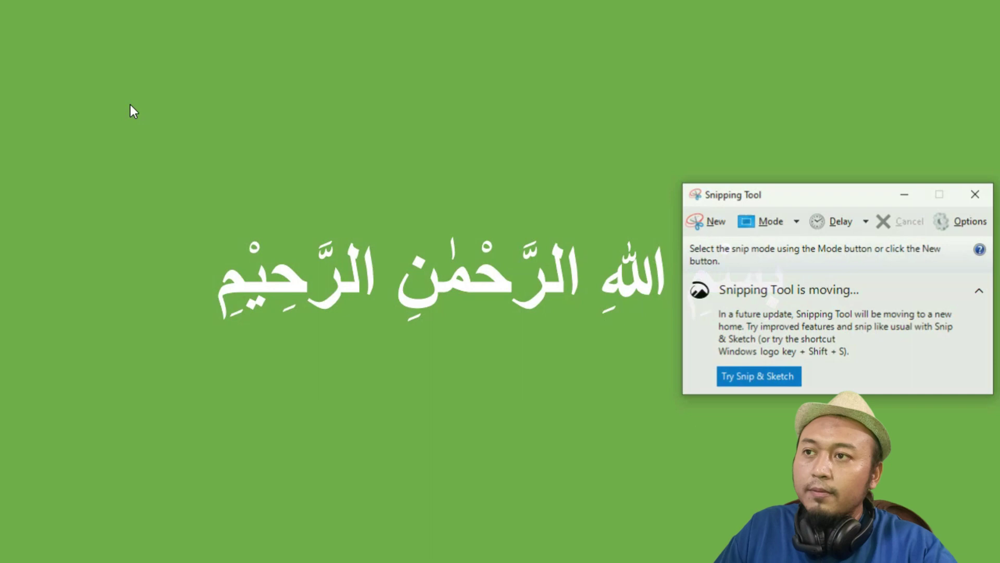
Step: Snip the green slide area around the Arabic text and save it to Downloads as a JPEG named Bismillah
click(704, 223)
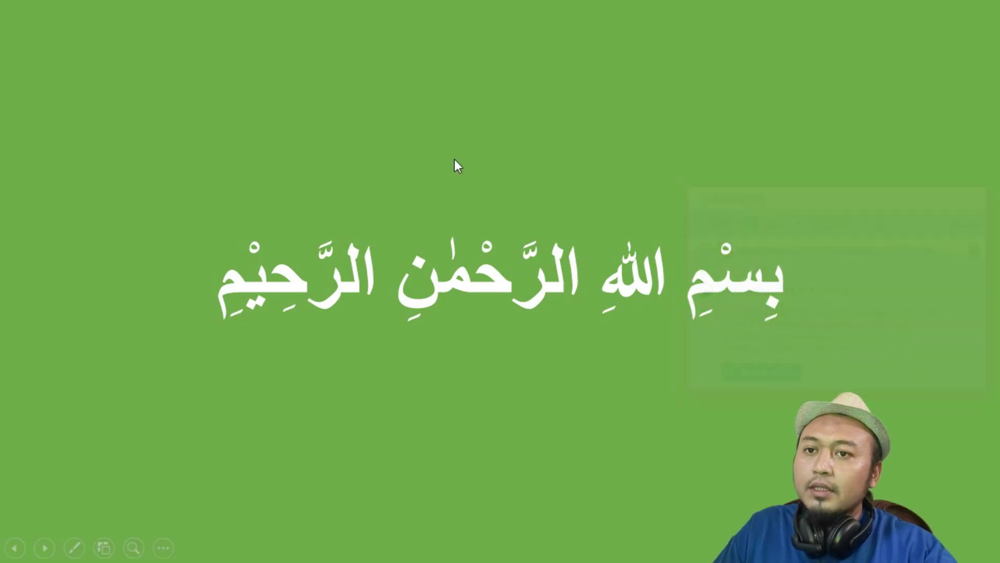
drag(106, 68, 880, 502)
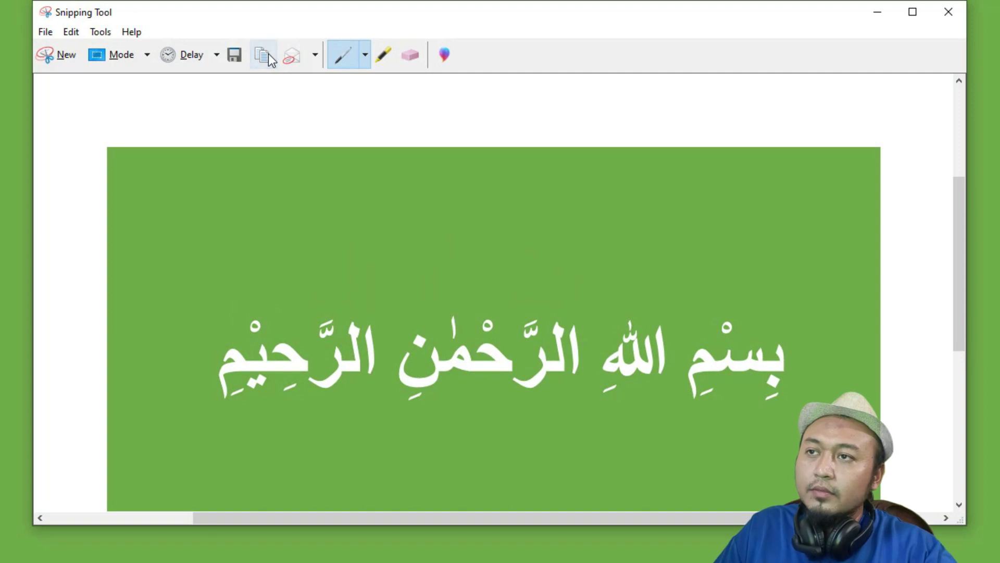
click(240, 58)
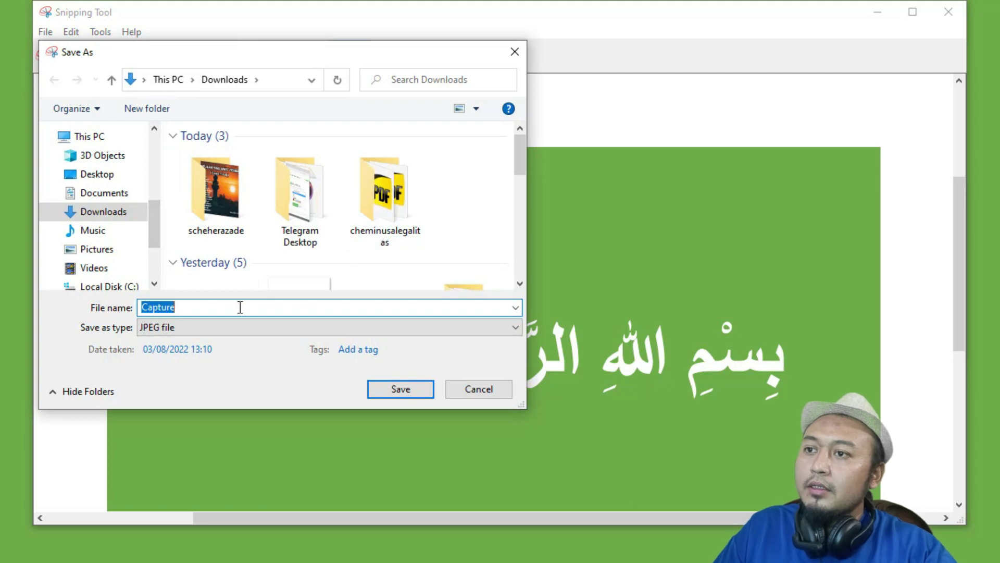
text(Bismillah)
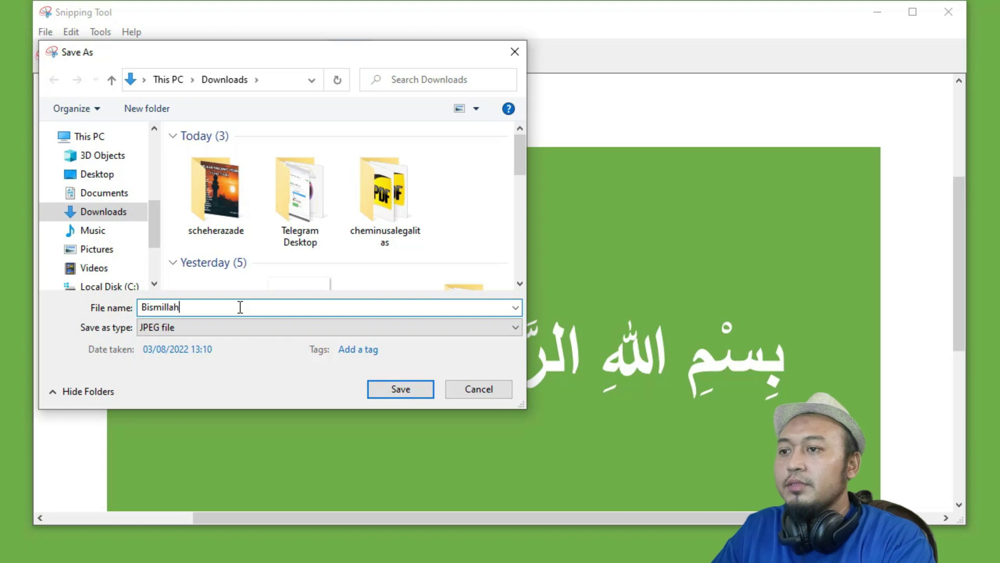
click(399, 390)
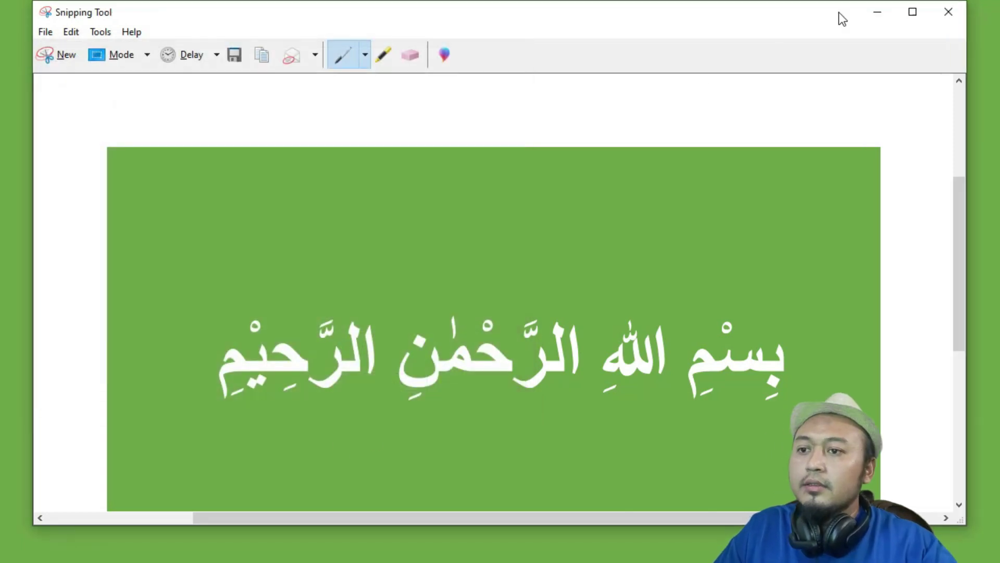
Step: Minimize Snipping Tool, switch to Wondershare Filmora and close the title editing settings
click(877, 12)
key(alt+Tab)
key(alt+Tab)
key(alt+Tab)
key(alt+Tab)
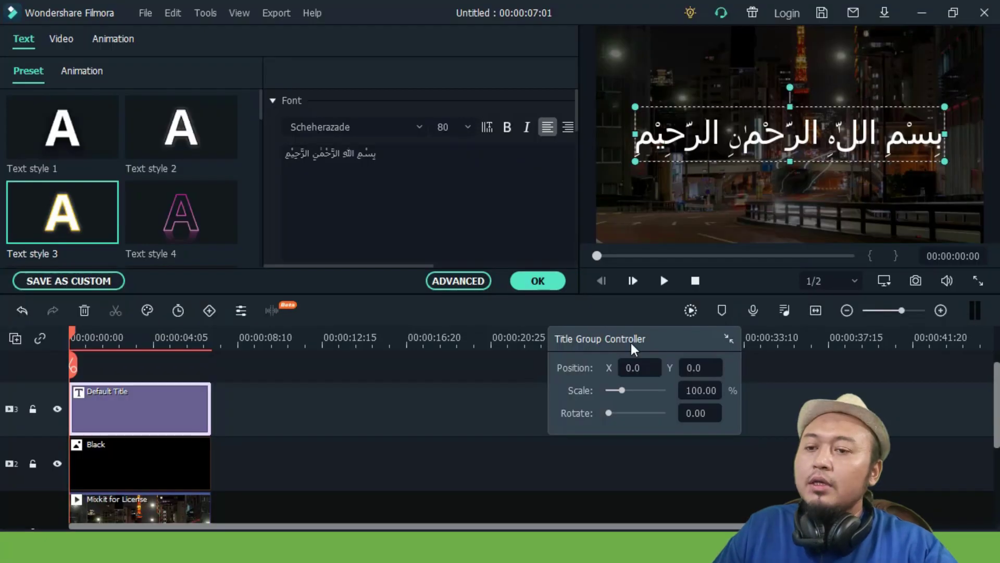
scroll(379, 404, up, 1)
drag(627, 353, 716, 200)
click(537, 281)
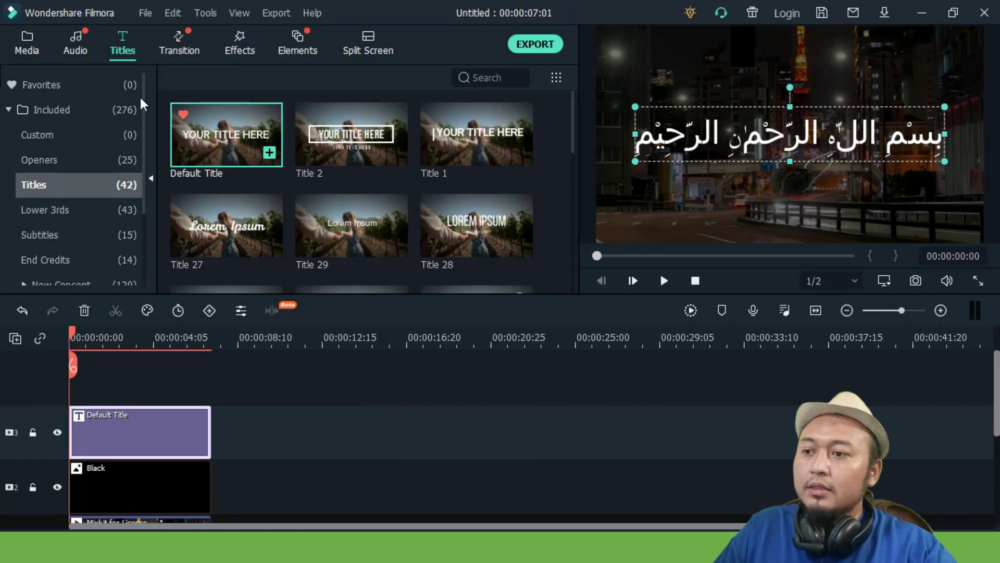
Step: Import the Bismillah image from Downloads into the project media
click(27, 52)
click(186, 81)
click(201, 105)
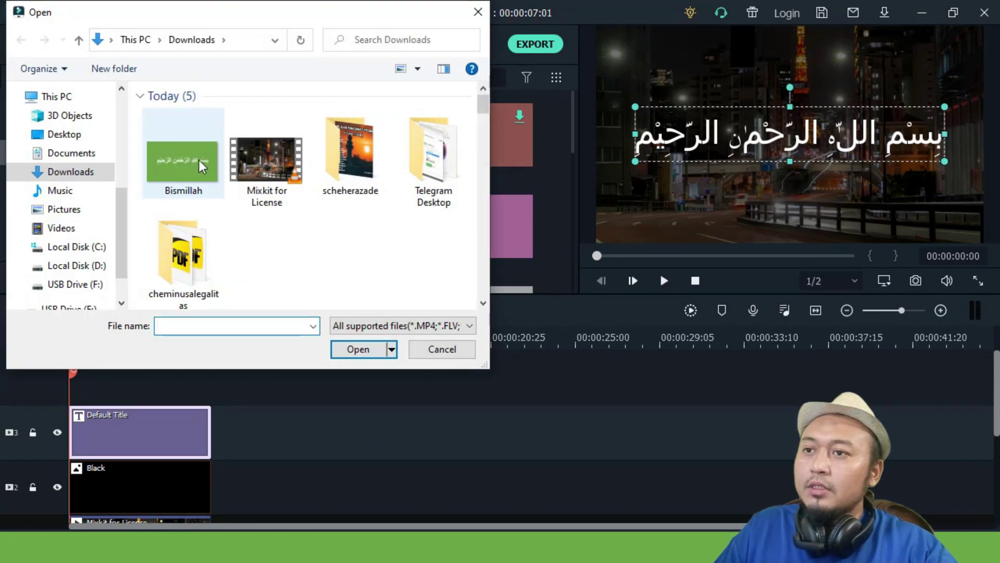
double_click(202, 167)
Step: Place the Bismillah image on track 4 at the timeline start and move the Default Title clip to begin after it
mouse_move(471, 236)
drag(472, 235, 81, 400)
drag(97, 477, 193, 488)
double_click(119, 441)
scroll(252, 401, down, 2)
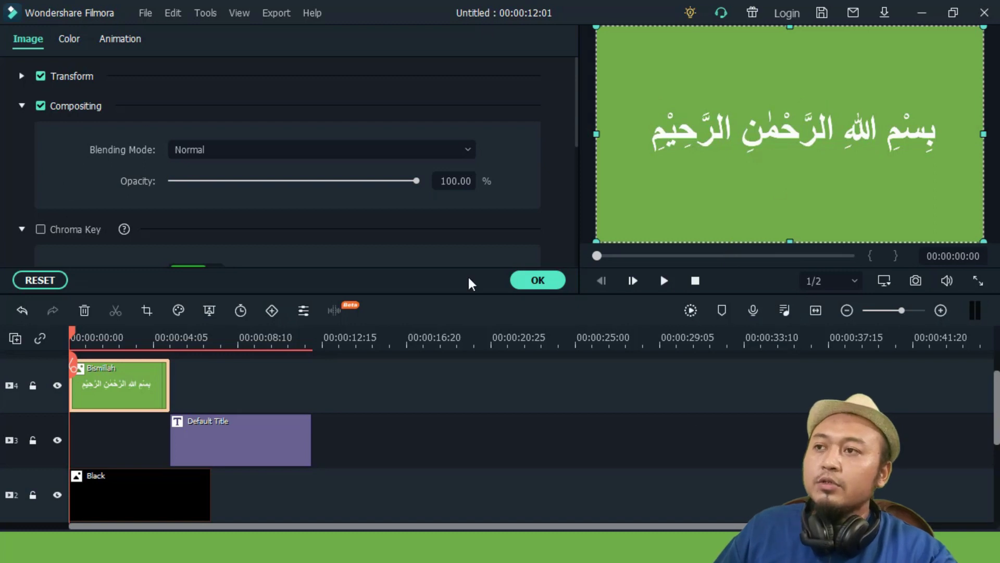
click(542, 280)
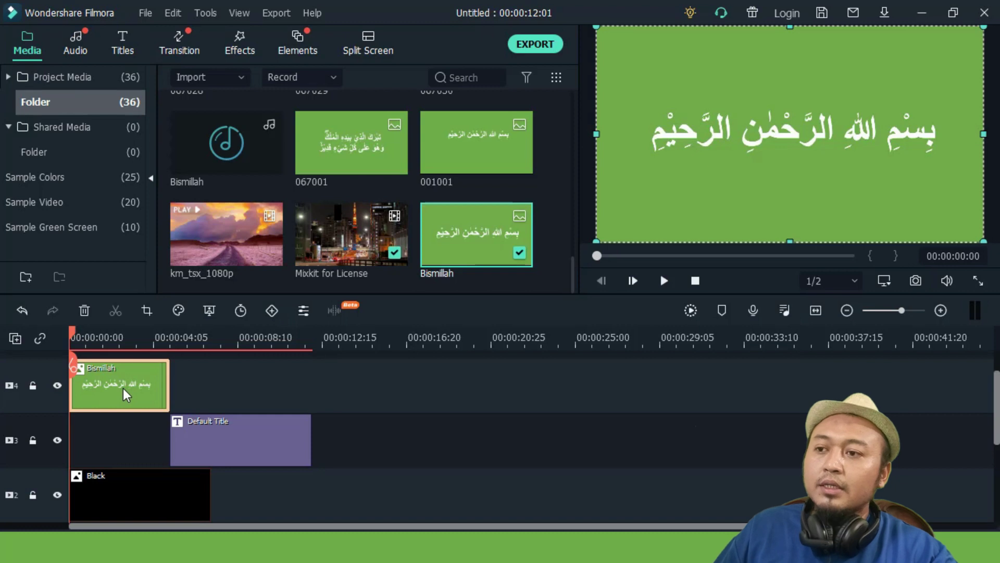
Step: Apply Chroma Key to the Bismillah image, sampling its green background, with offset 16, tolerance 55 and edge thickness 0.25
double_click(126, 389)
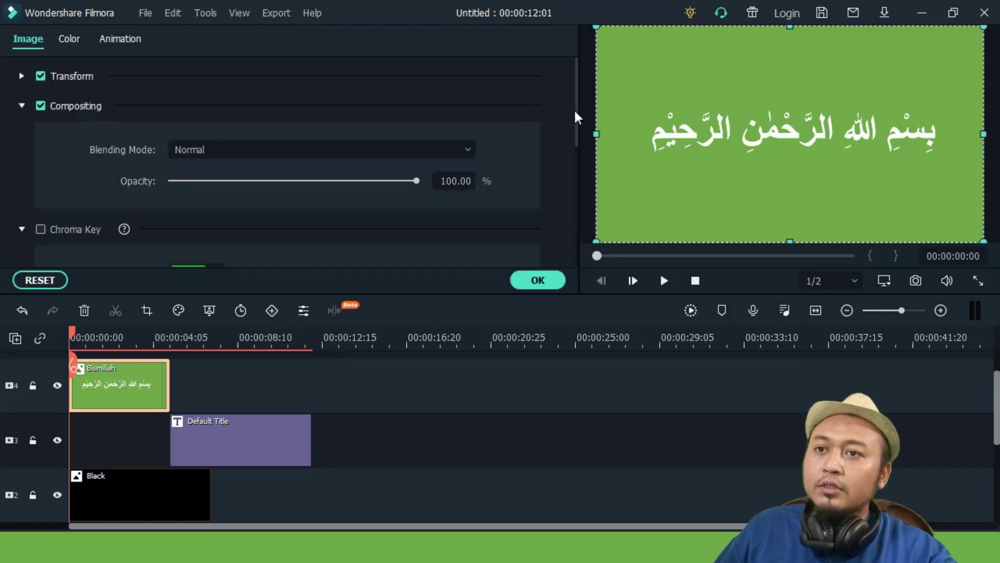
drag(577, 117, 577, 167)
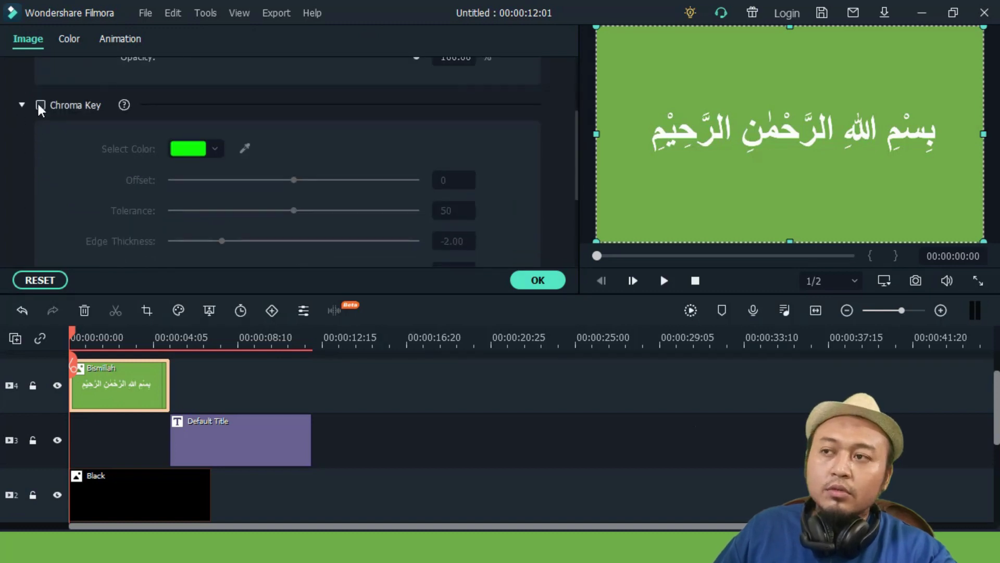
click(41, 105)
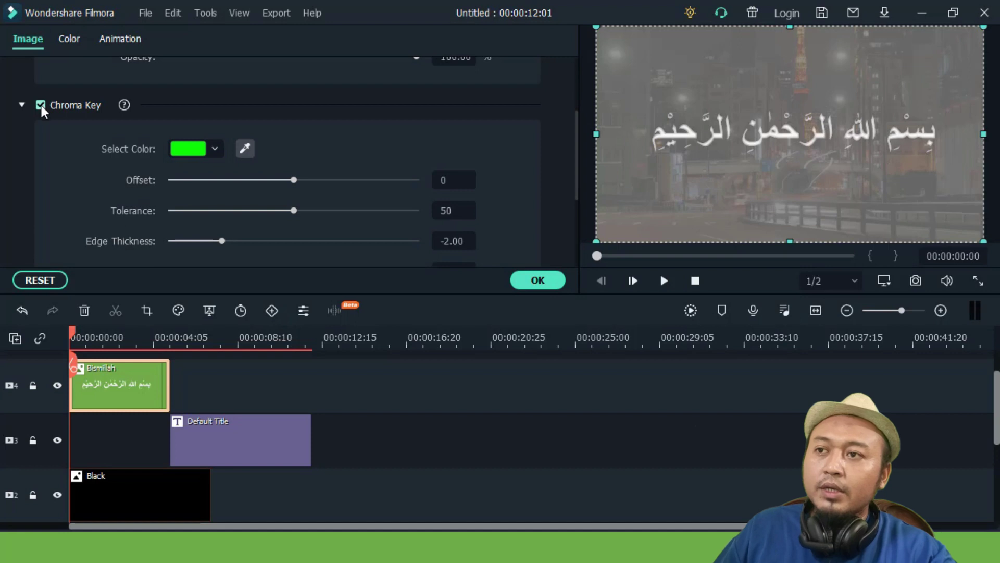
click(246, 149)
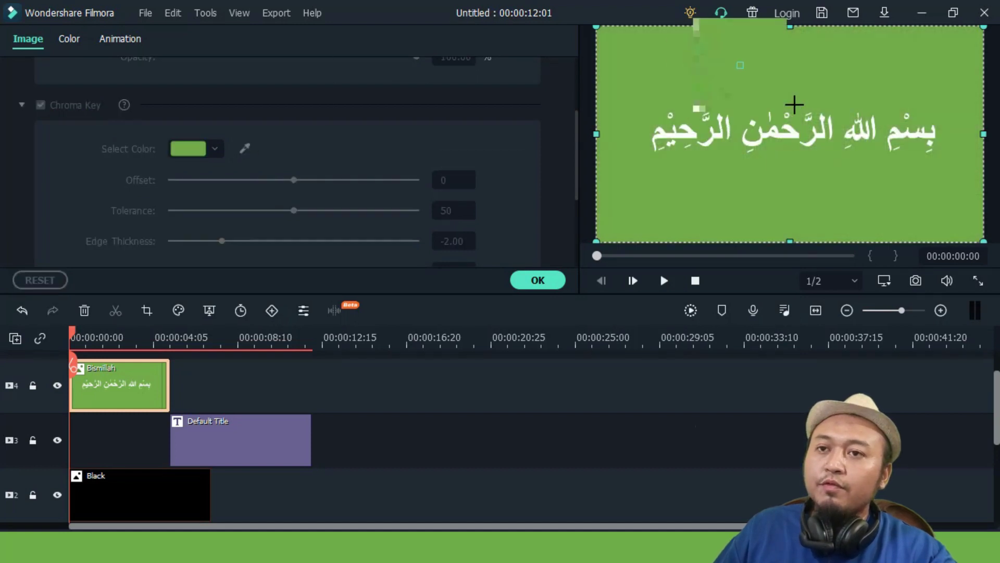
click(790, 77)
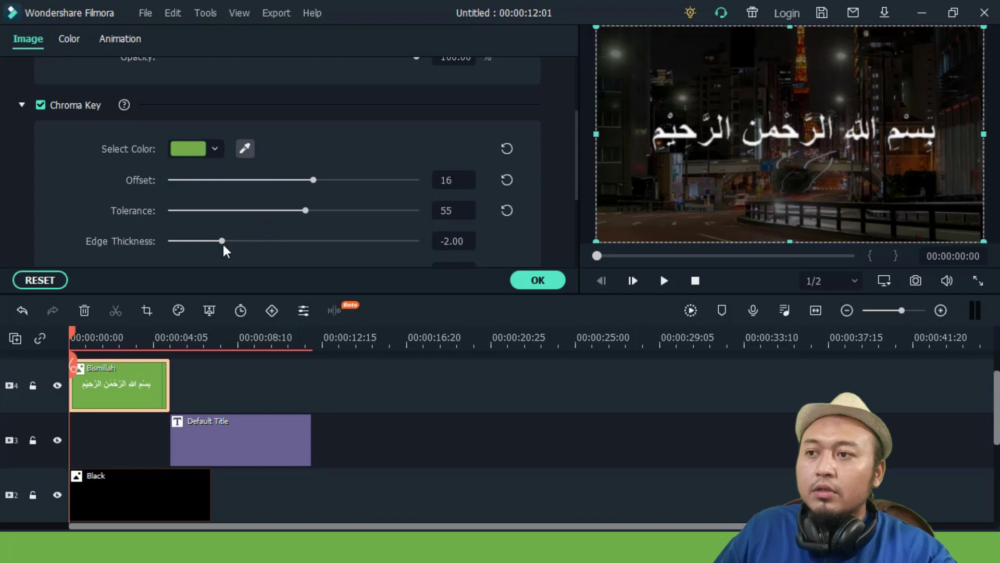
drag(223, 245, 301, 251)
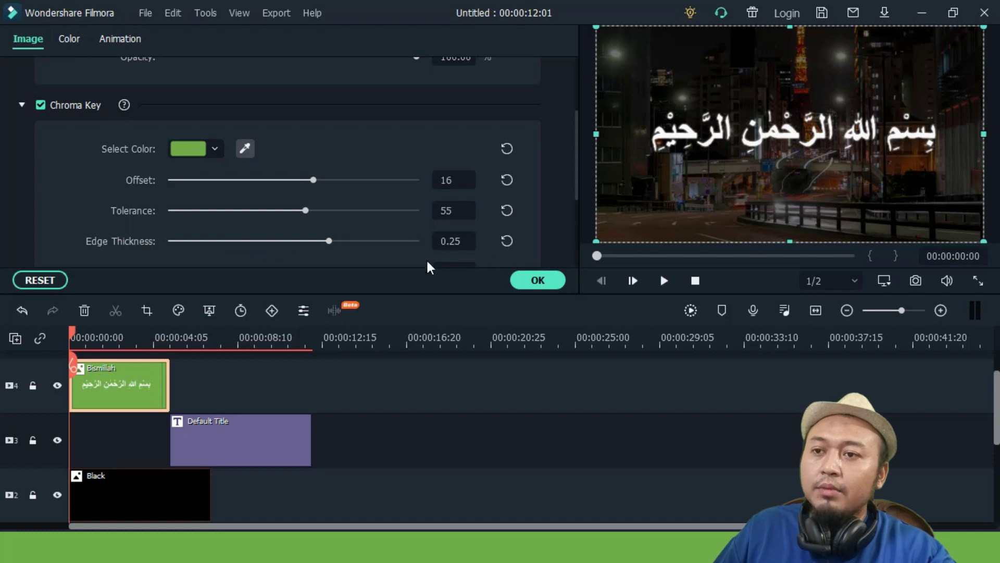
click(528, 282)
Step: Delete the Default Title clip from track 3
mouse_move(224, 445)
mouse_down()
mouse_move(177, 448)
mouse_move(226, 440)
mouse_up()
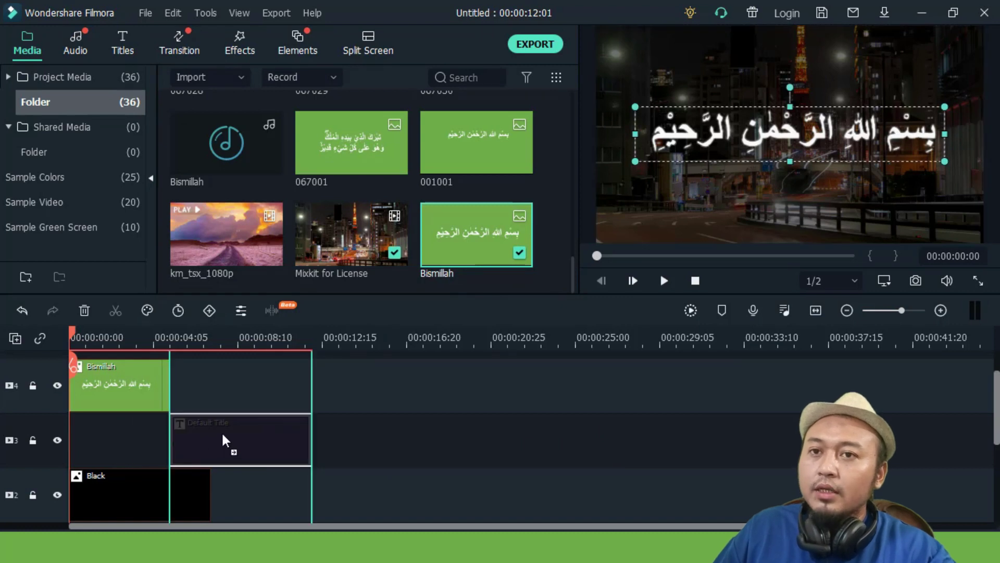
mouse_move(73, 337)
mouse_down()
mouse_move(224, 348)
mouse_move(71, 354)
mouse_up()
key(Delete)
Step: Add the Bismillah audio to the first audio track at the timeline start
click(169, 341)
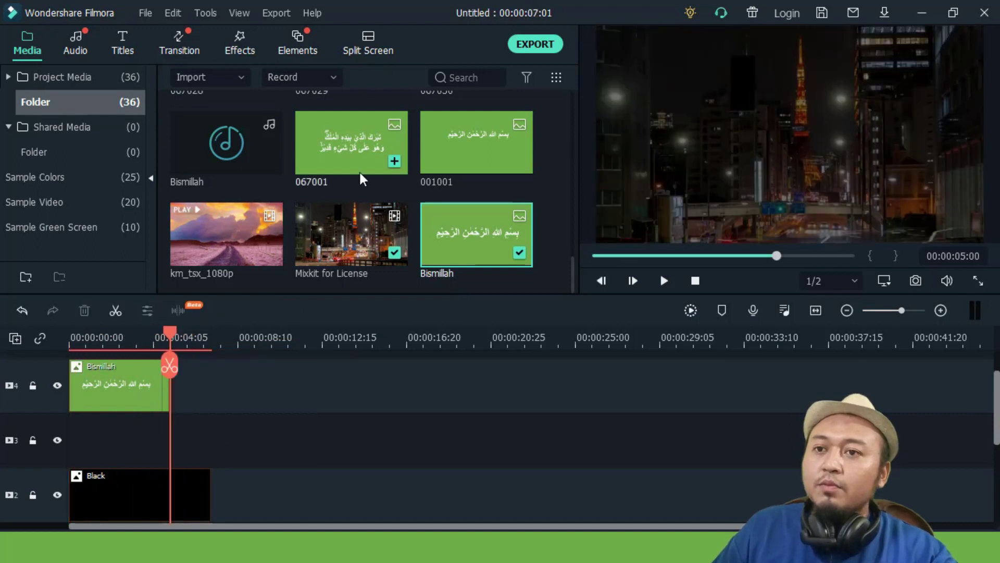
scroll(574, 274, up, 1)
scroll(573, 273, down, 1)
scroll(335, 435, down, 3)
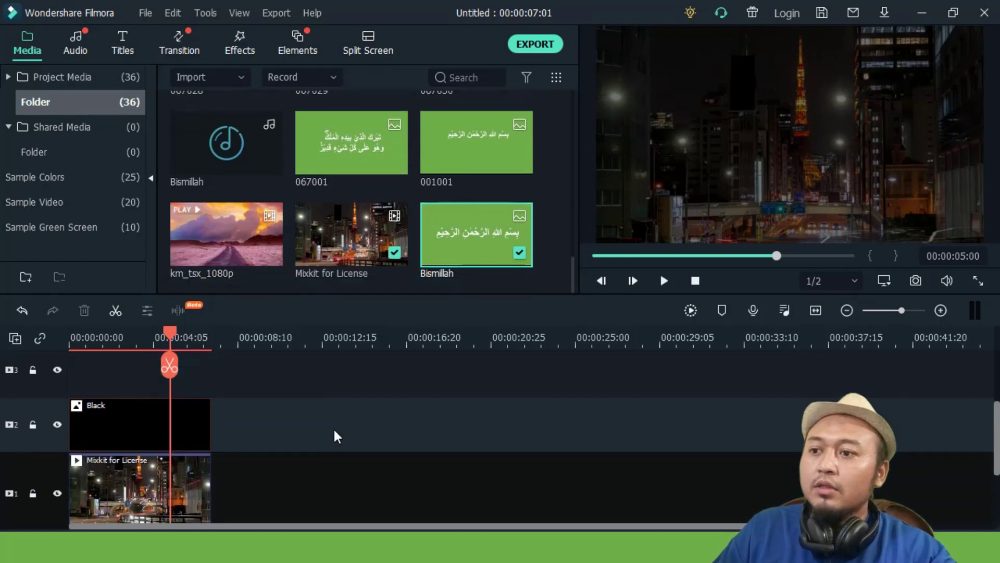
drag(226, 143, 67, 496)
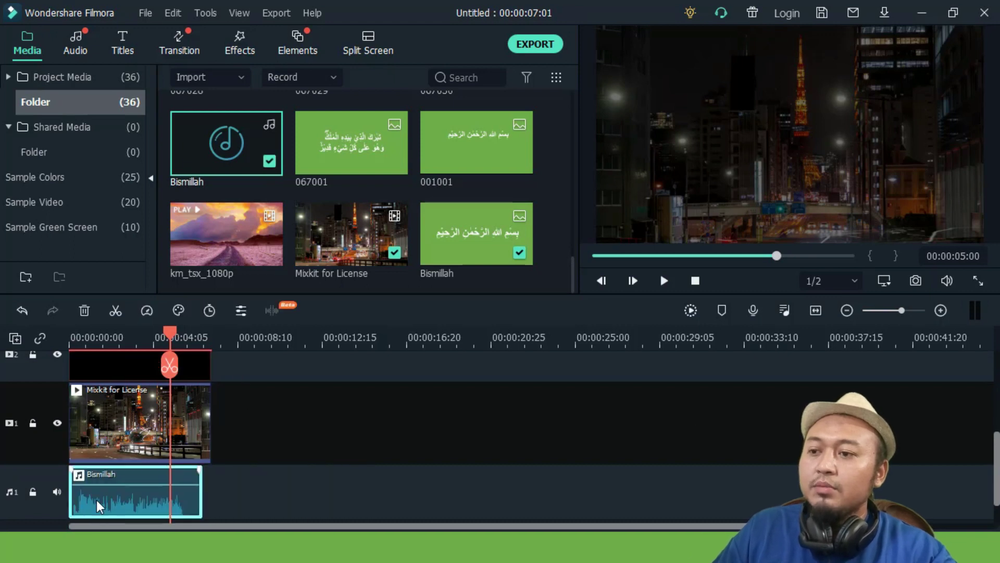
Step: Extend the end of the Bismillah image clip to nearly the length of the Bismillah audio
double_click(99, 508)
scroll(166, 416, up, 1)
scroll(165, 417, up, 1)
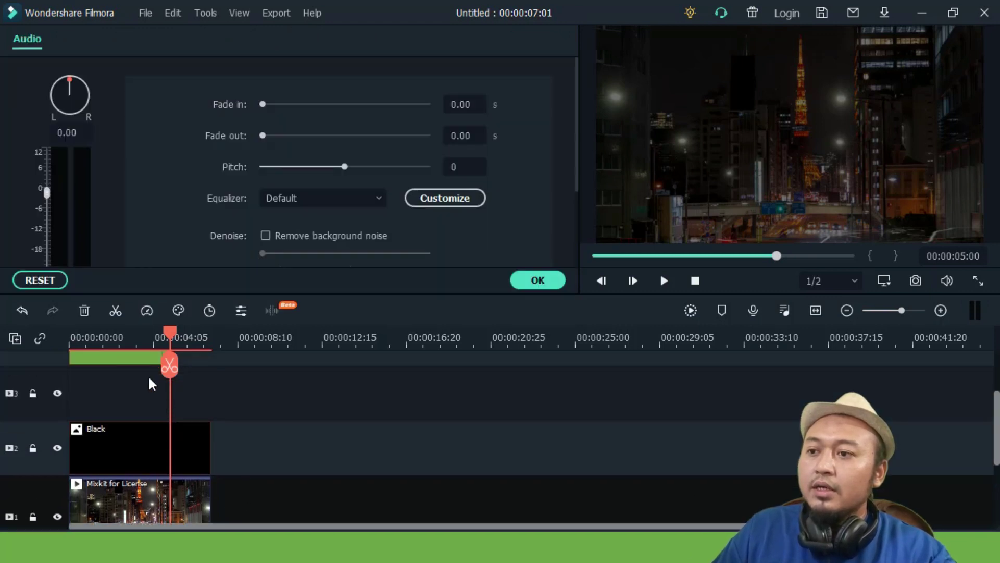
double_click(125, 357)
scroll(125, 415, down, 2)
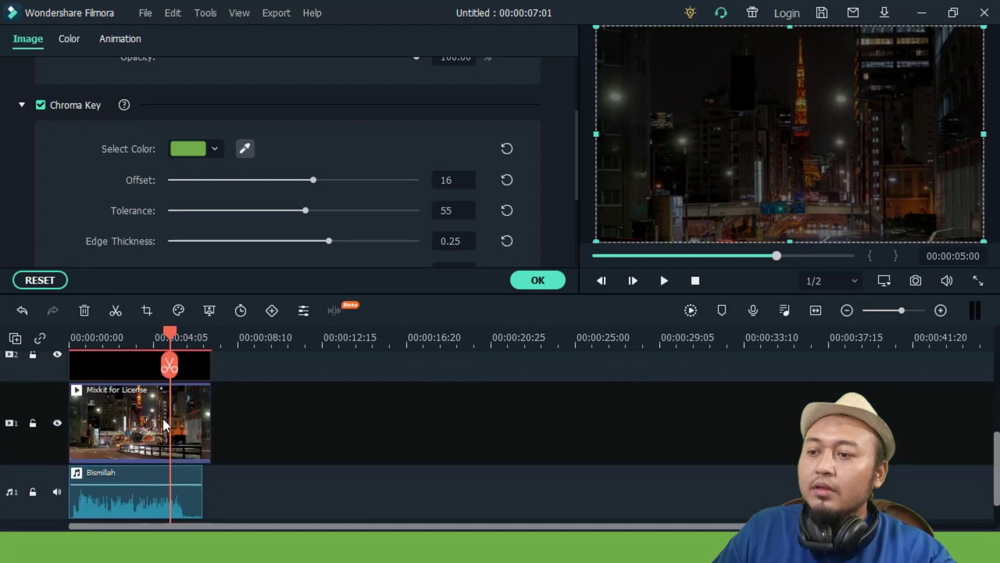
scroll(159, 394, up, 2)
drag(167, 387, 194, 387)
Step: Shift the Bismillah image clip on track 3 so that it ends together with the audio
scroll(197, 475, down, 2)
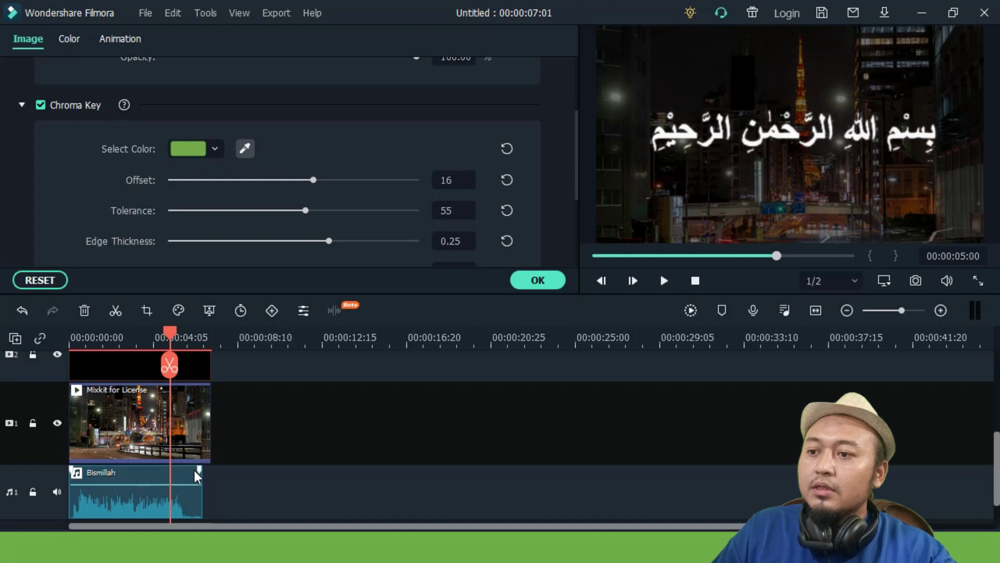
double_click(197, 501)
scroll(203, 455, up, 2)
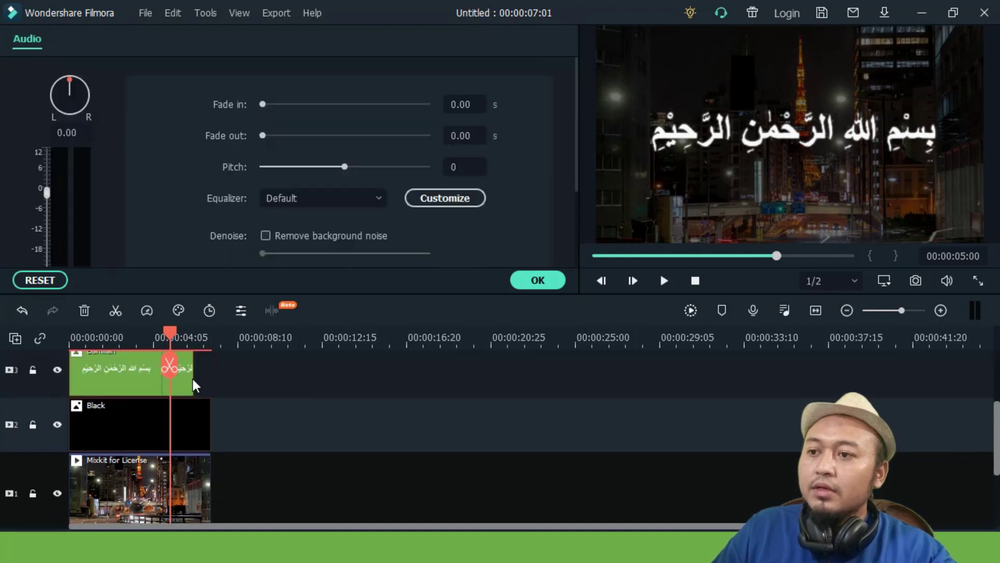
double_click(200, 387)
drag(203, 384, 203, 385)
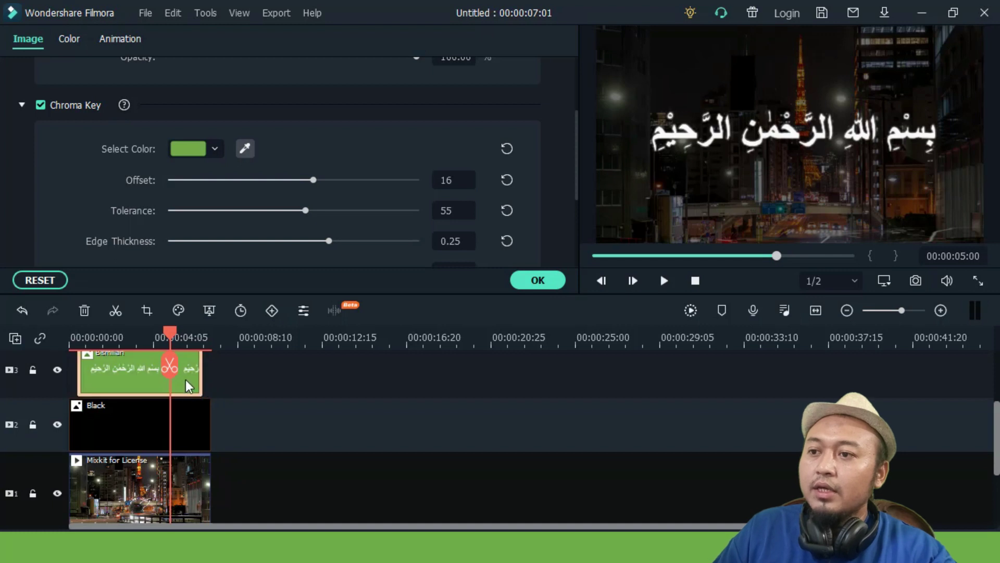
Step: Split the Black overlay clip at 00:00:06:19, where the Bismillah image ends
click(204, 436)
drag(174, 339, 201, 339)
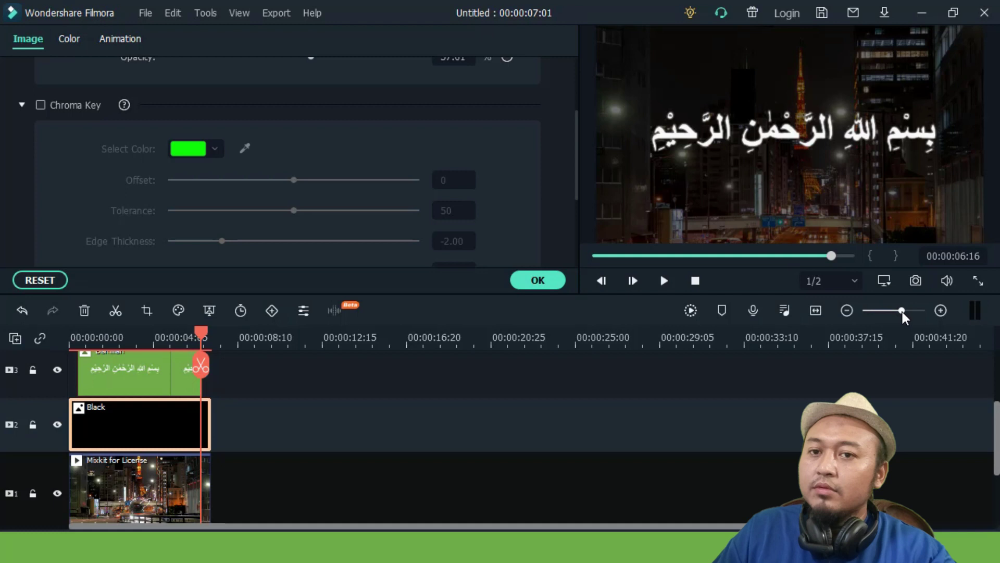
drag(901, 311, 992, 319)
drag(209, 336, 284, 344)
click(286, 372)
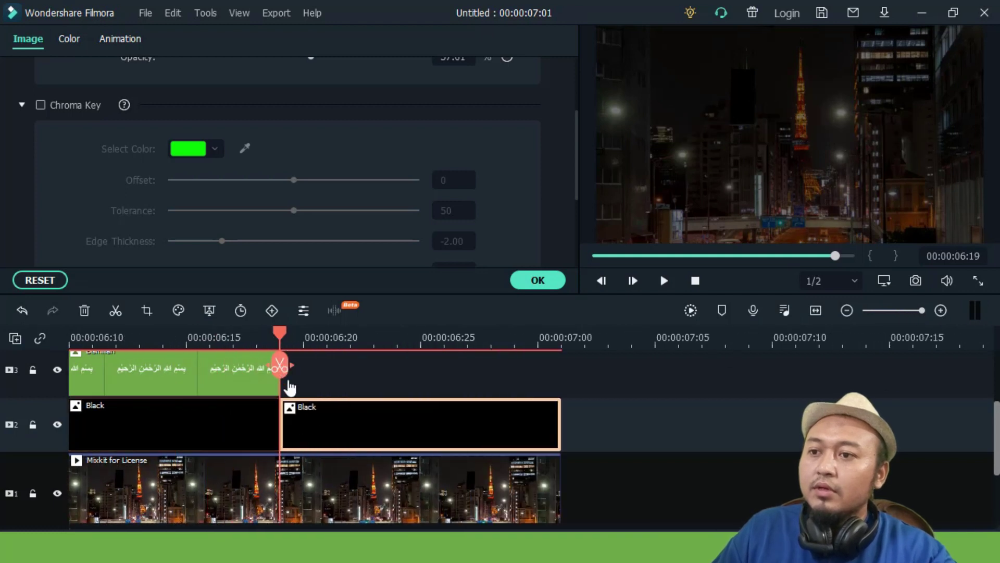
Step: Split the Mixkit background video at 00:00:06:19 and delete the part after it
click(310, 490)
scroll(299, 440, down, 2)
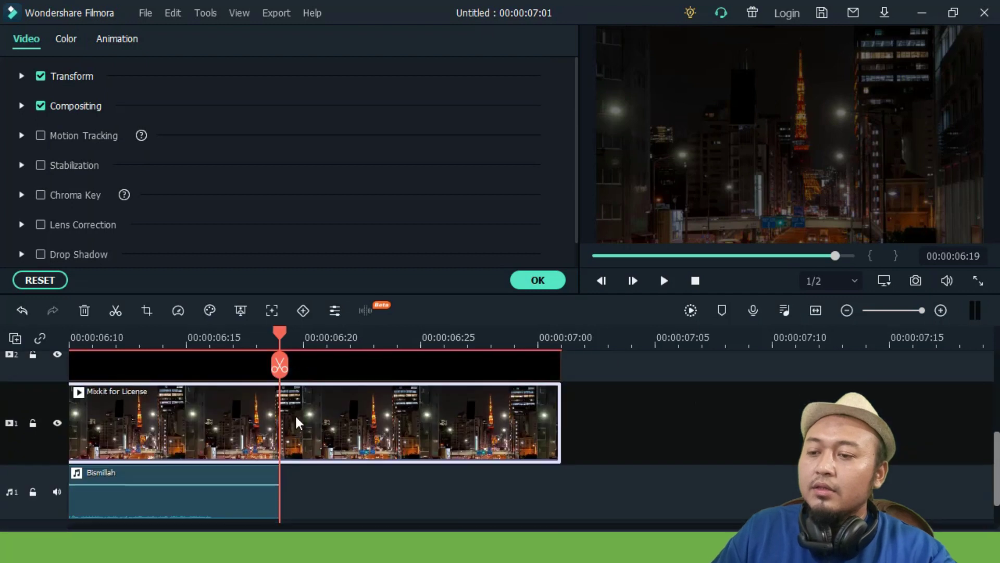
click(279, 364)
key(Delete)
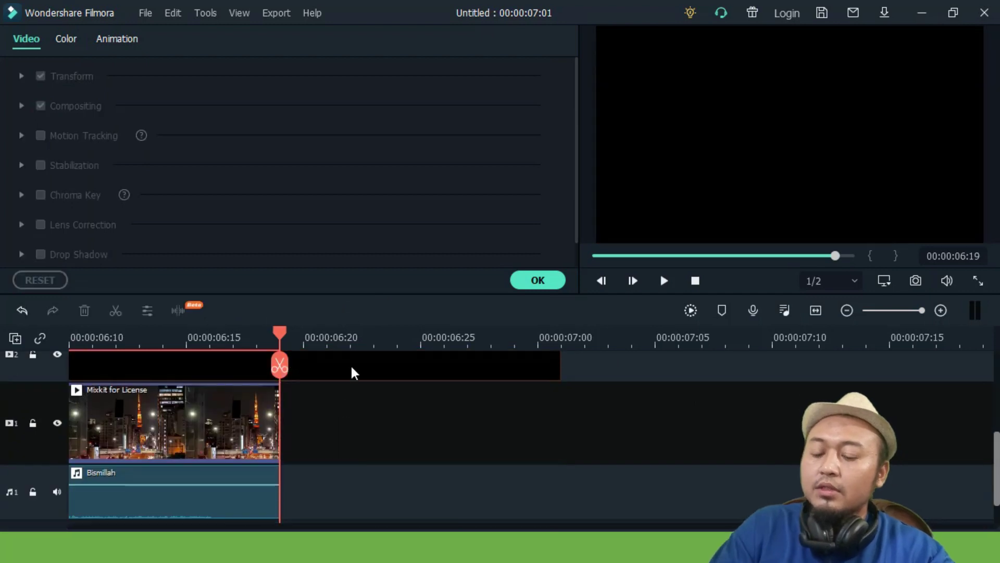
Step: Delete the Black segment after 00:00:06:19 and preview the video from the start
scroll(302, 446, up, 3)
drag(276, 352, 92, 345)
click(885, 311)
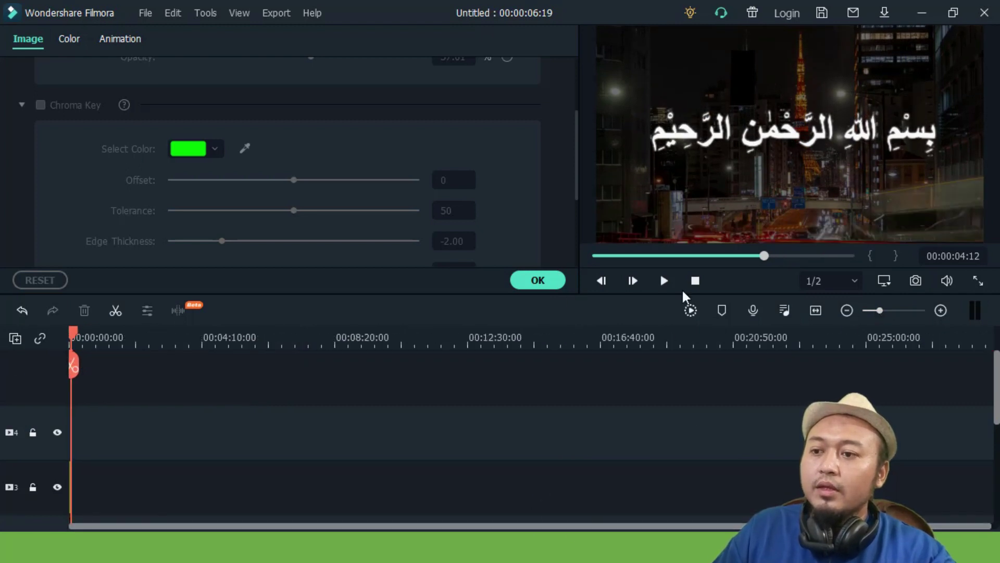
Step: Shift the Bismillah image clip on track 3 to the start of the timeline and extend its end to match the Black overlay below
drag(880, 311, 899, 311)
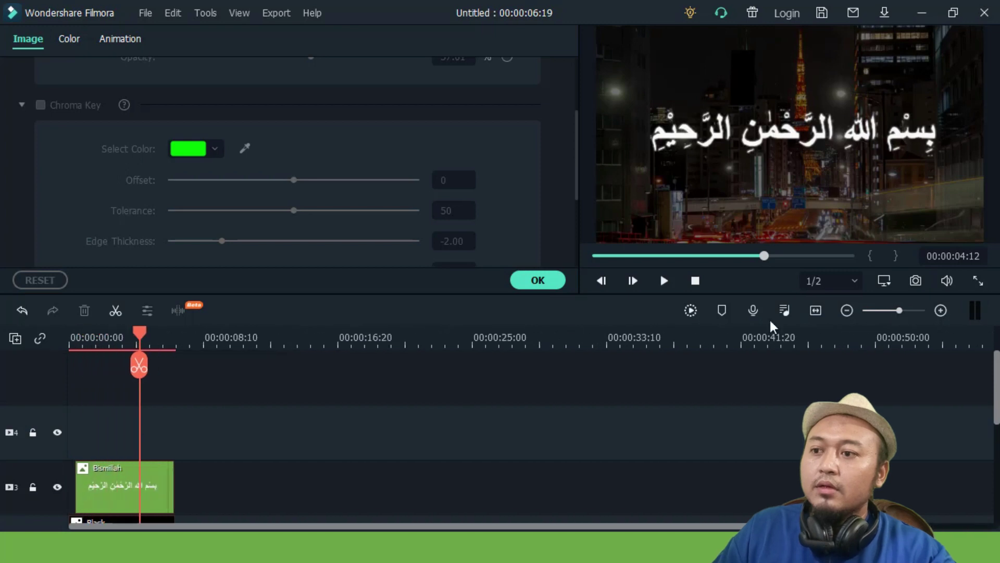
drag(102, 500, 92, 501)
scroll(196, 469, down, 4)
scroll(193, 463, up, 2)
drag(168, 392, 175, 392)
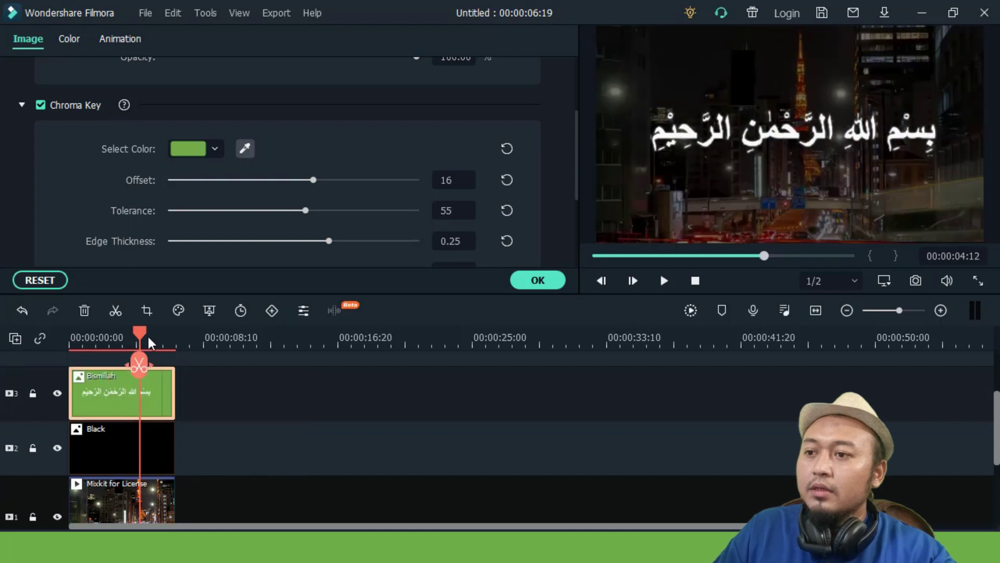
drag(141, 333, 71, 336)
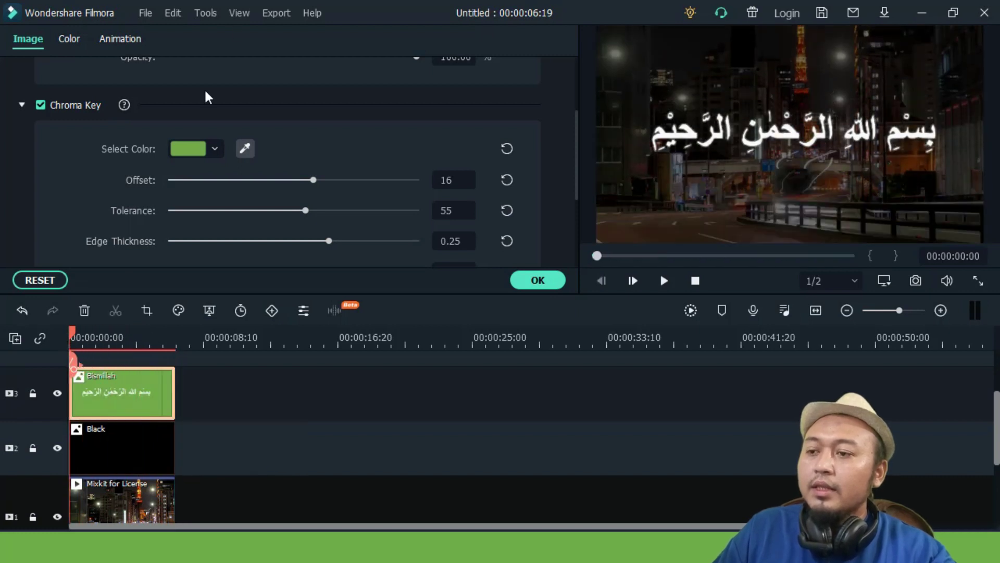
Step: Export the video to the computer as an MP4 named "Bismillah On Screen"
click(276, 13)
click(302, 32)
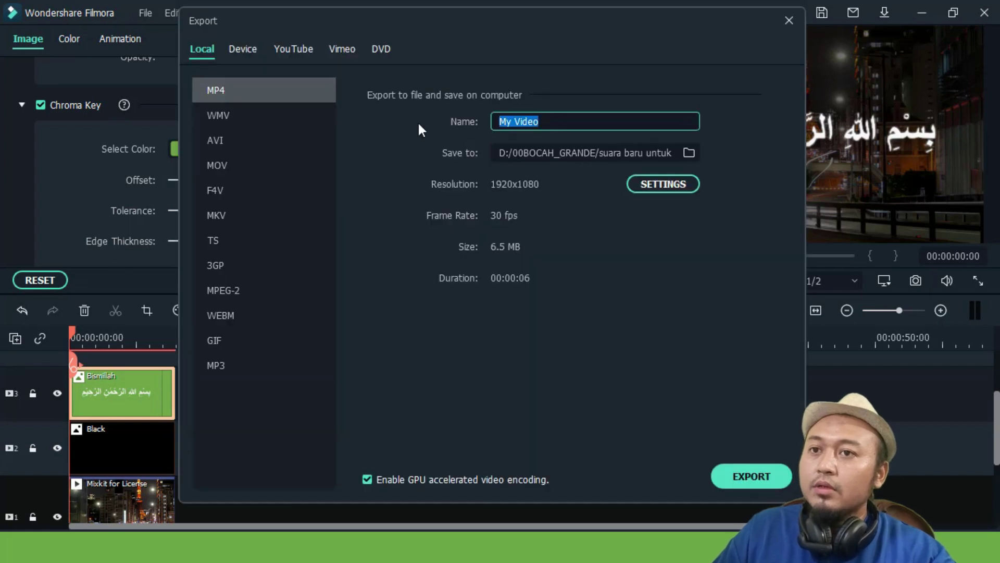
text(Bismillah On Screen)
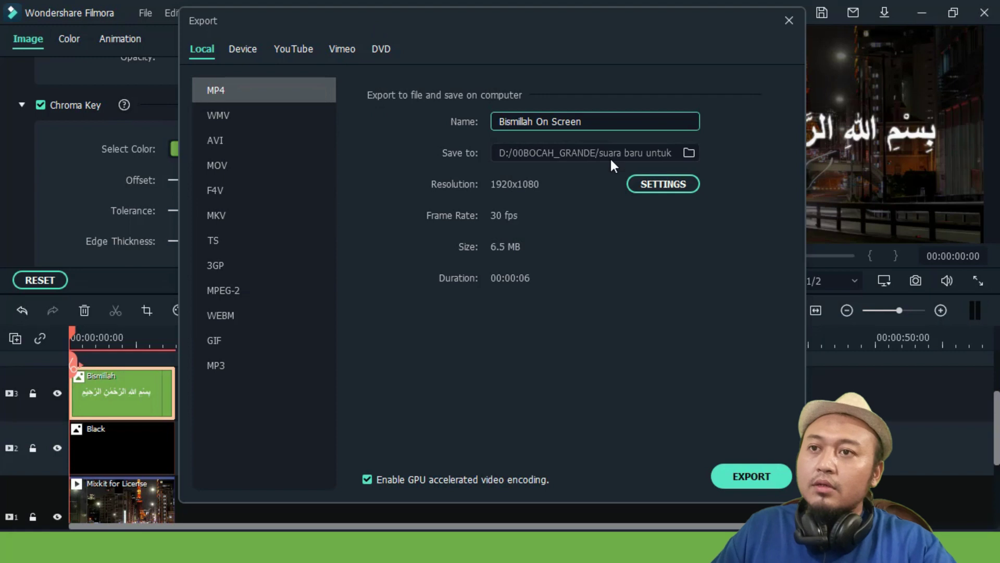
click(748, 480)
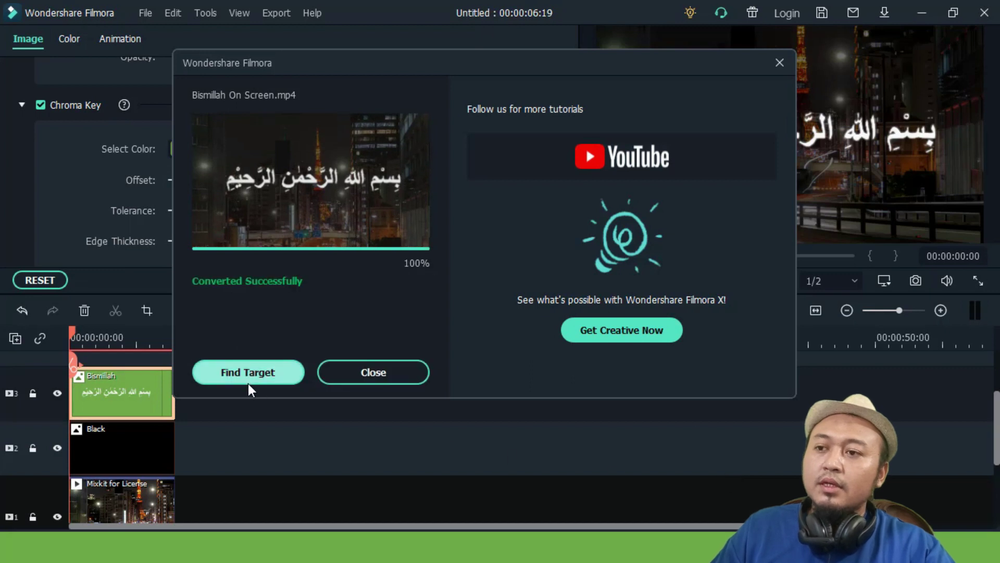
Step: Locate the exported Bismillah On Screen file in its folder and play it in VLC media player
click(248, 383)
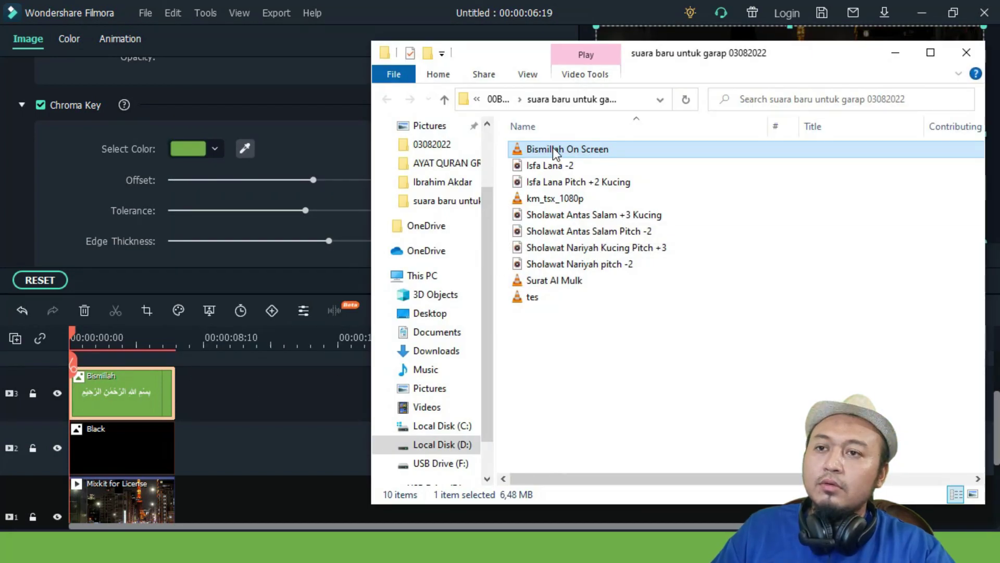
double_click(555, 149)
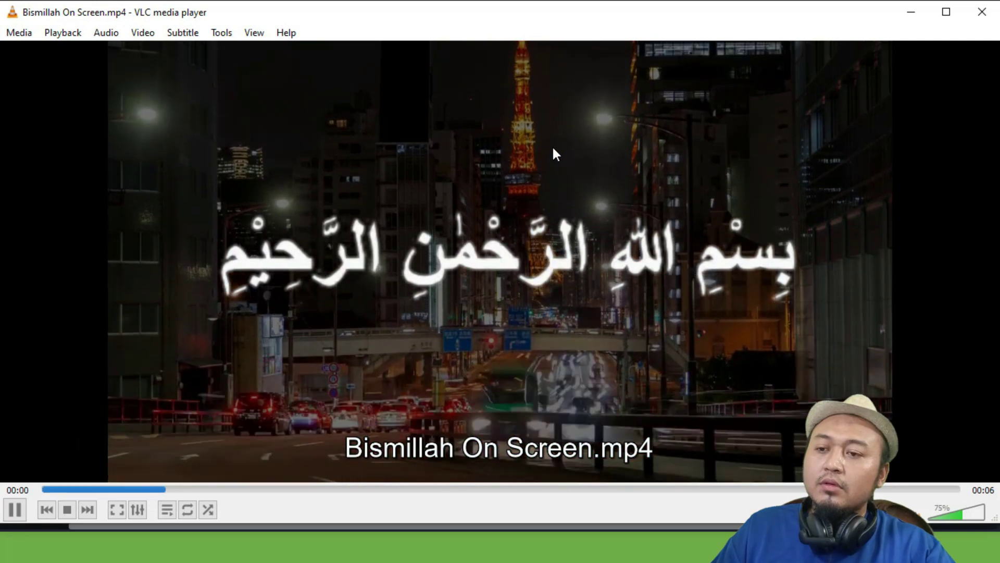